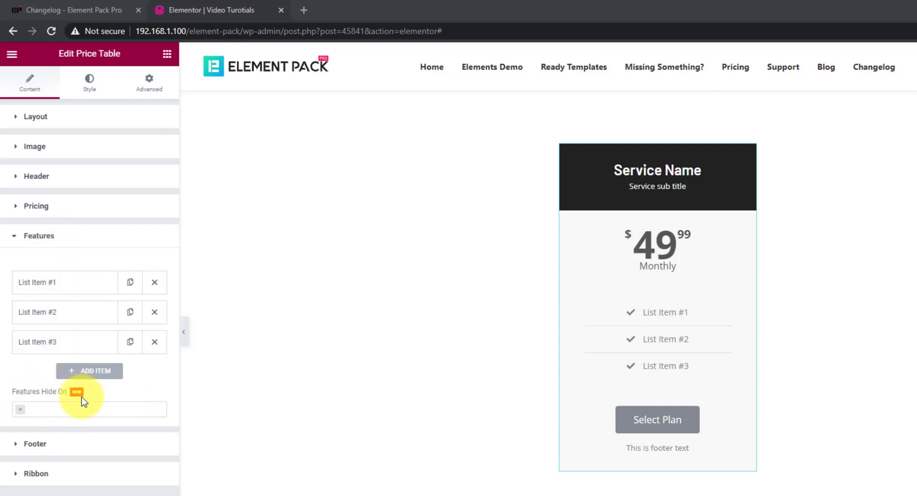
Hide the price table's features on Desktop and preview the page in the mobile view
left_click(21, 412)
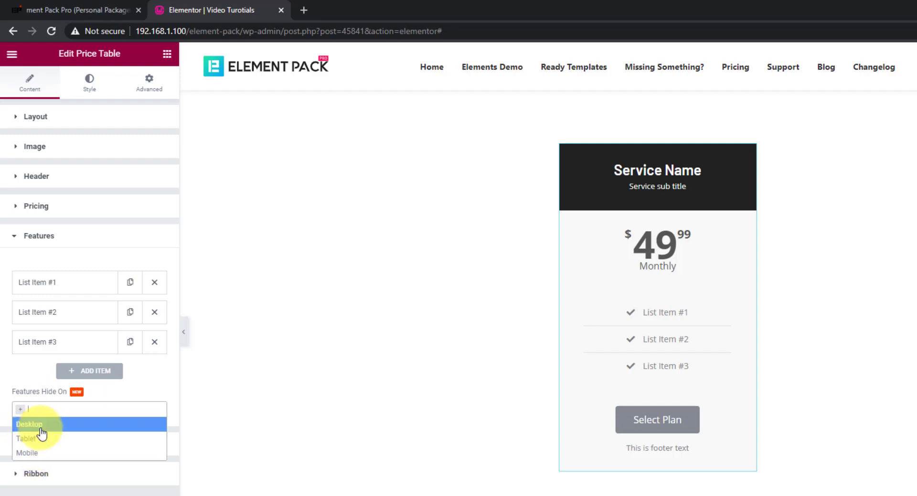
left_click(33, 424)
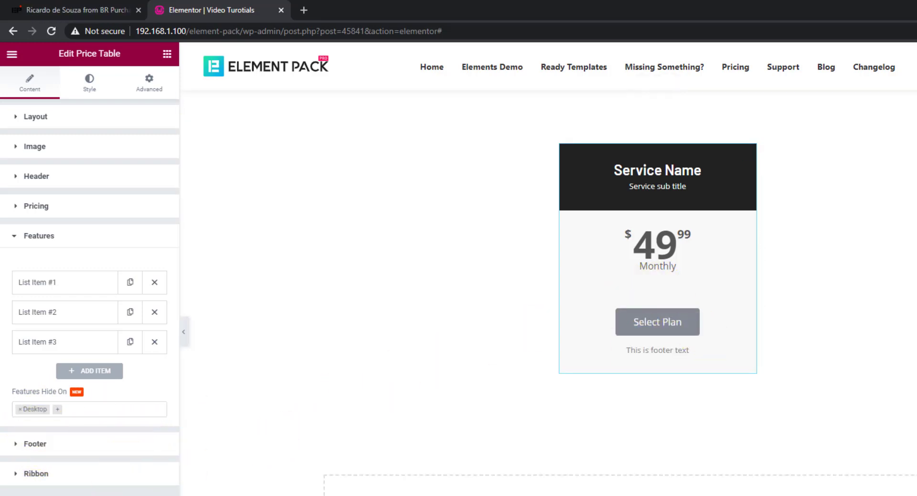
key("ctrl+shift+m")
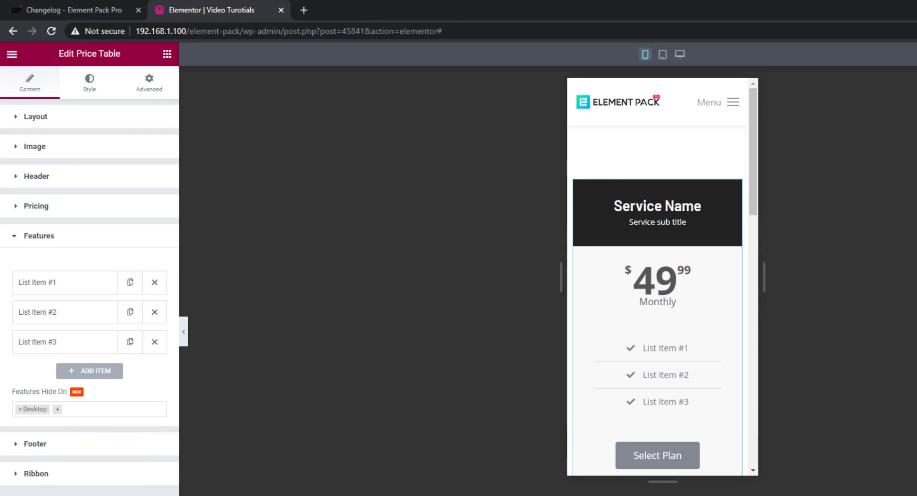
Replace Desktop with Tablet in the Features Hide On setting and preview the page in the tablet view
left_click(20, 409)
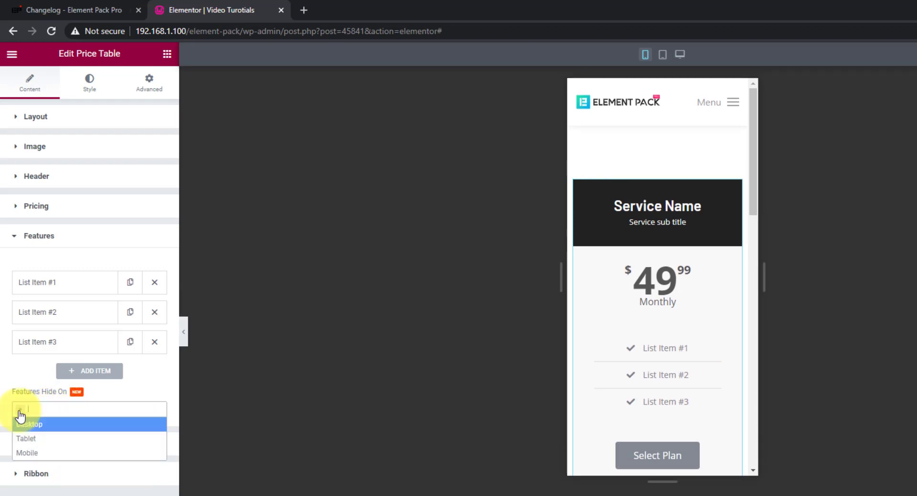
left_click(29, 442)
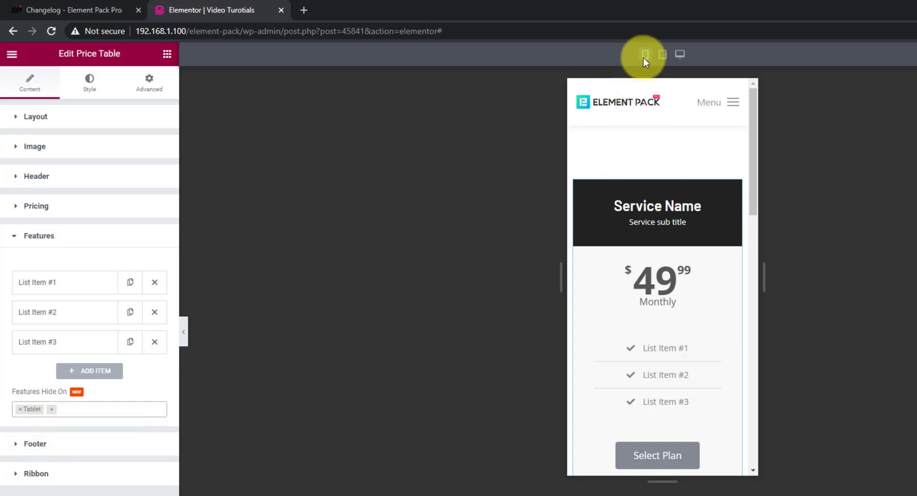
left_click(662, 54)
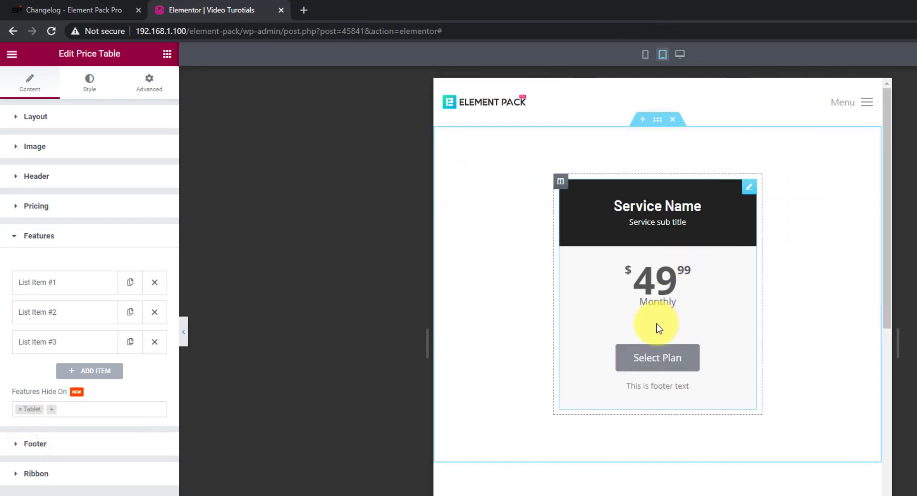
Replace Tablet with Mobile in the Features Hide On setting and preview the page in the mobile view
left_click(16, 409)
left_click(26, 456)
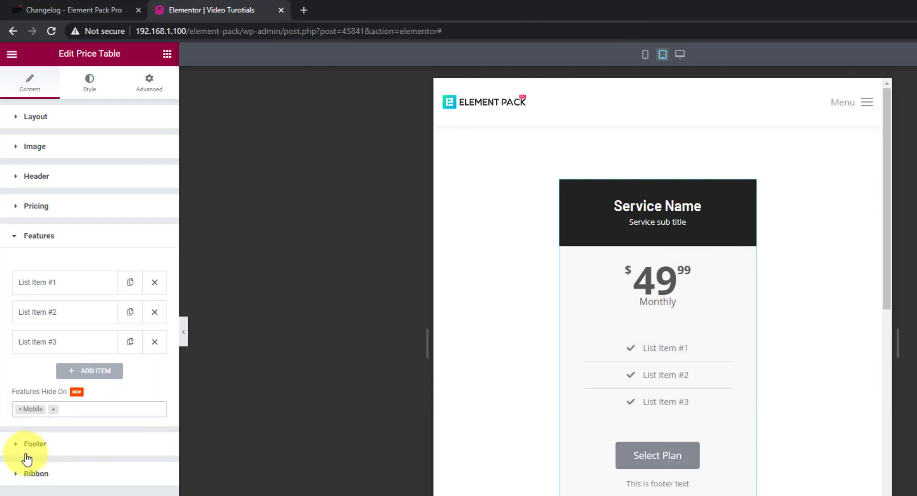
left_click(645, 55)
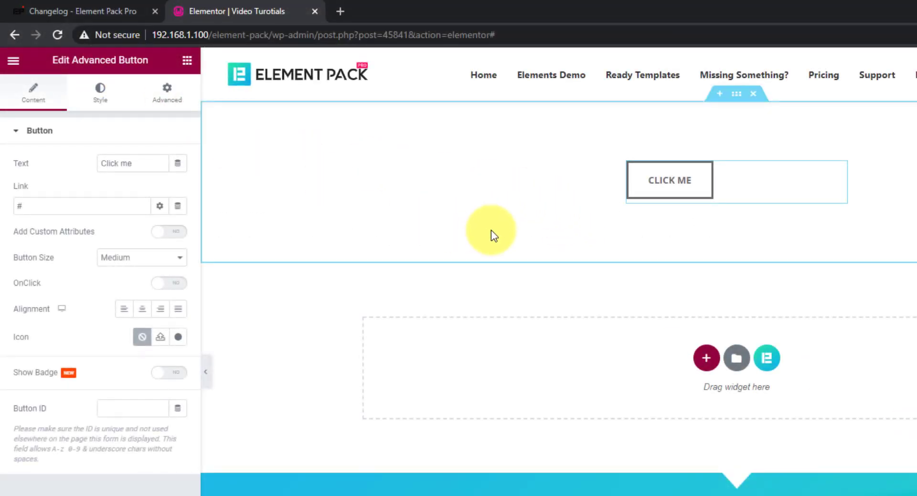
Show a badge on the Click me button, positioned to the right of the text with a badge spacing of 50
left_click(176, 376)
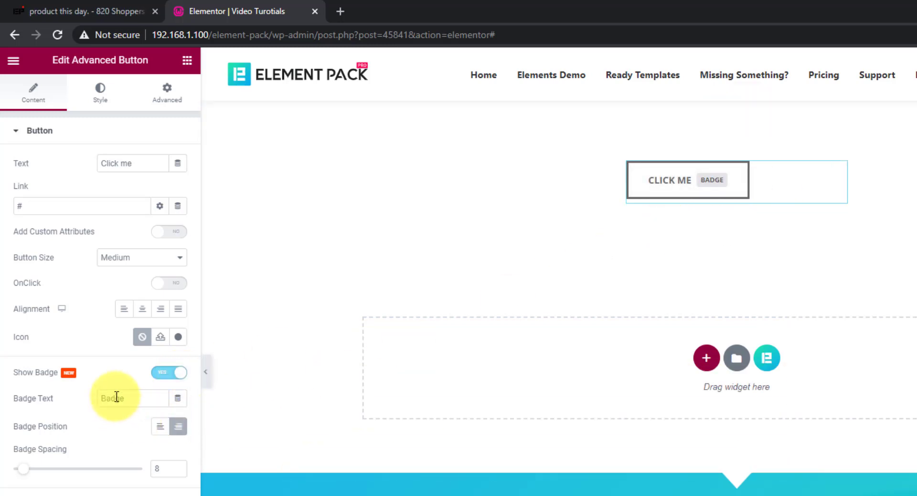
left_click(158, 426)
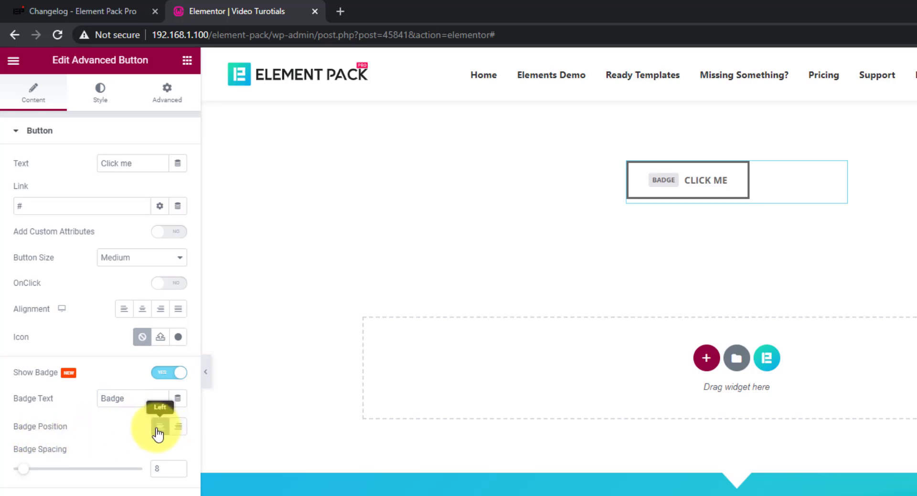
left_click(177, 426)
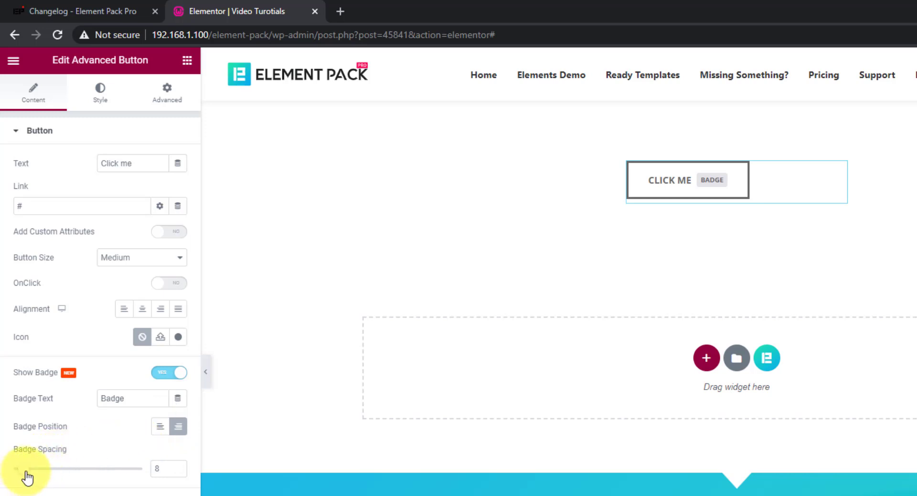
left_click_drag(26, 473, 81, 468)
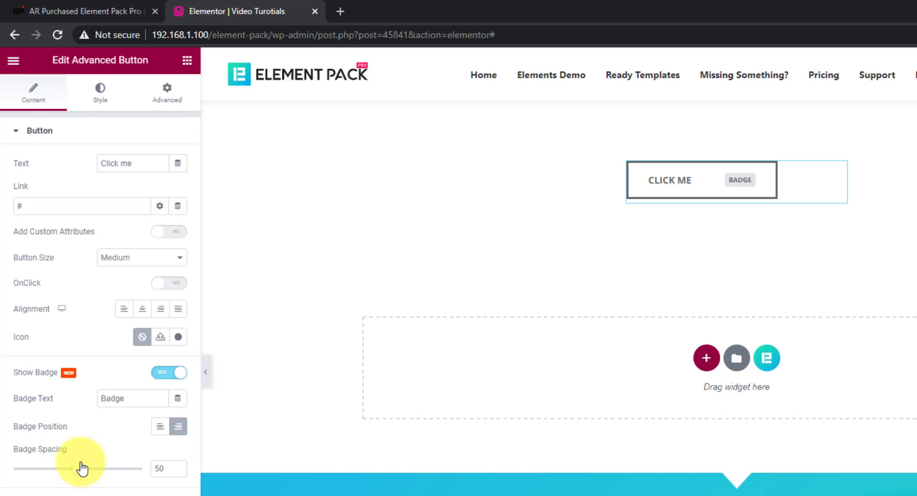
left_click(105, 108)
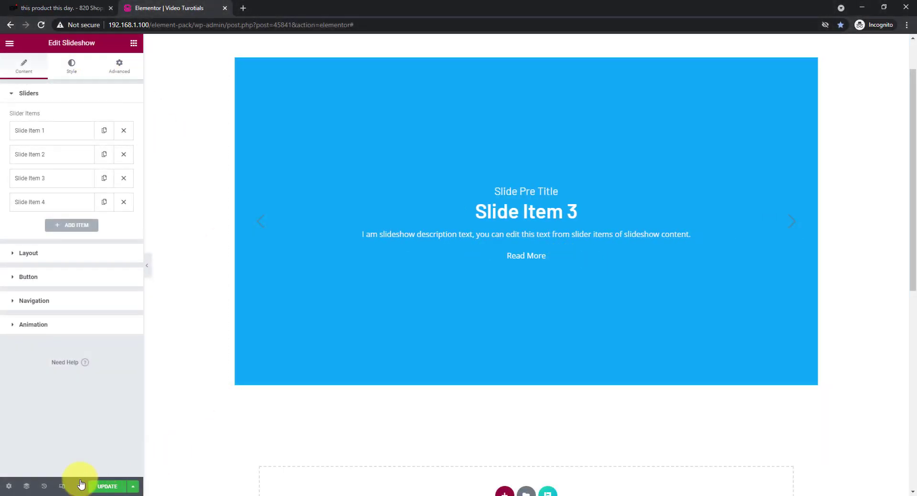
Preview the slideshow in the mobile view and switch Hide Arrow on Mobile off and on again
left_click(62, 487)
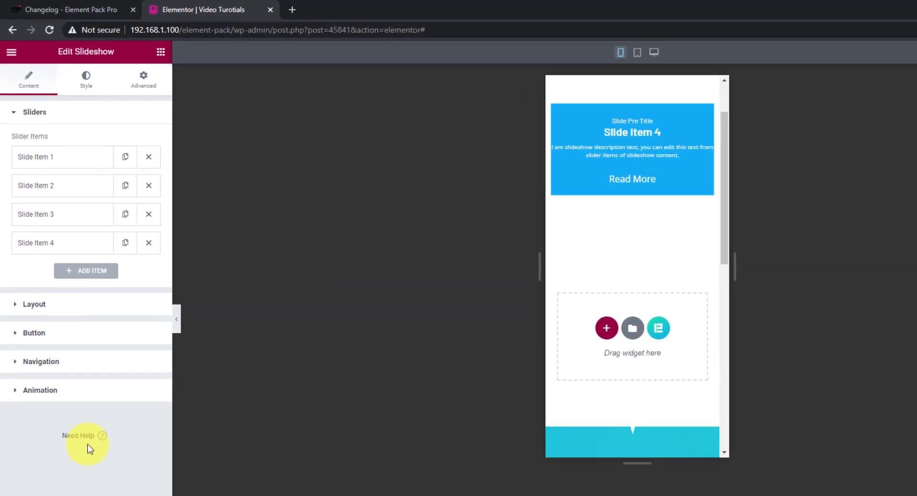
left_click(48, 335)
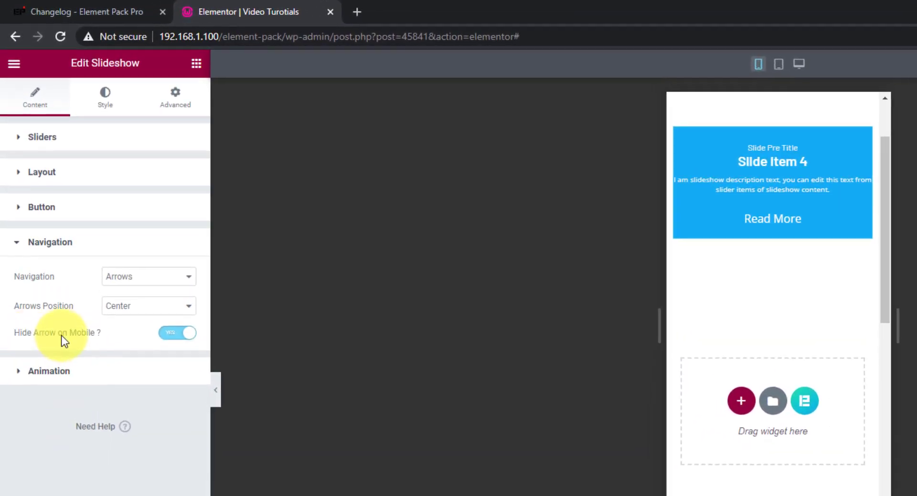
left_click(190, 335)
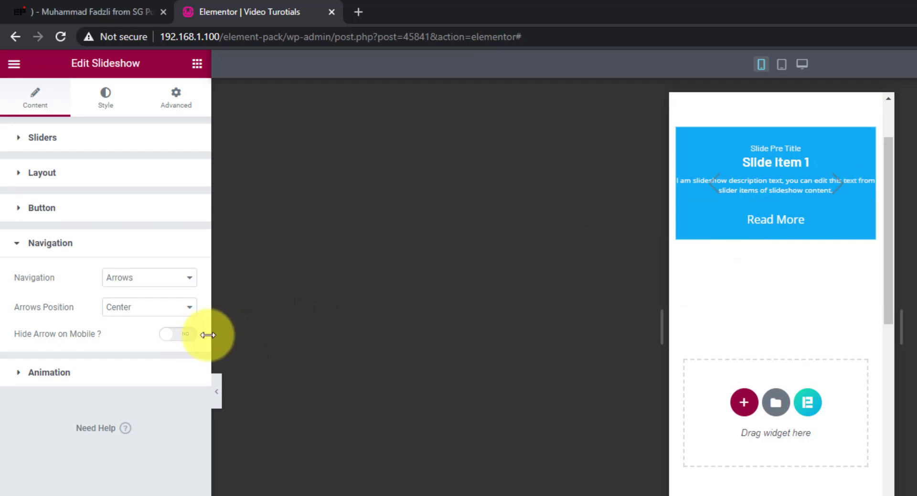
left_click(186, 337)
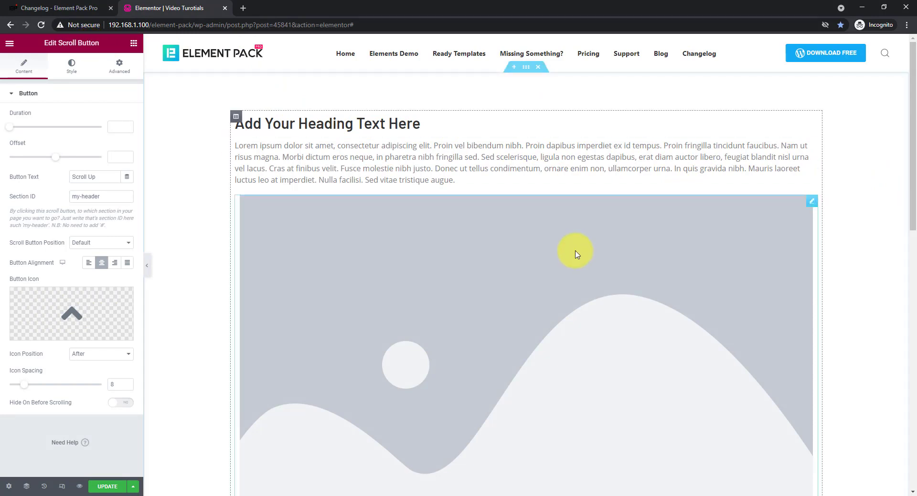
Examine the page from its heading down to the Scroll Up button beneath the image
scroll(575, 254, "down", 6)
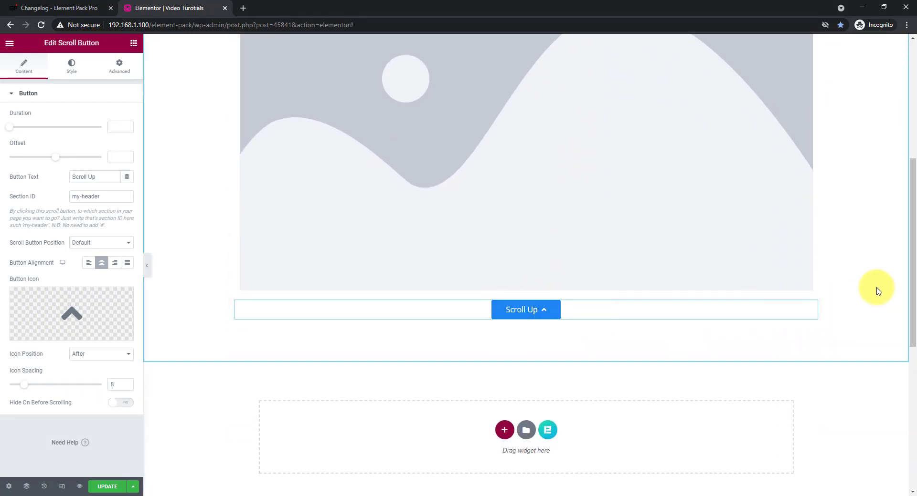
scroll(879, 291, "down", 5)
scroll(879, 291, "up", 6)
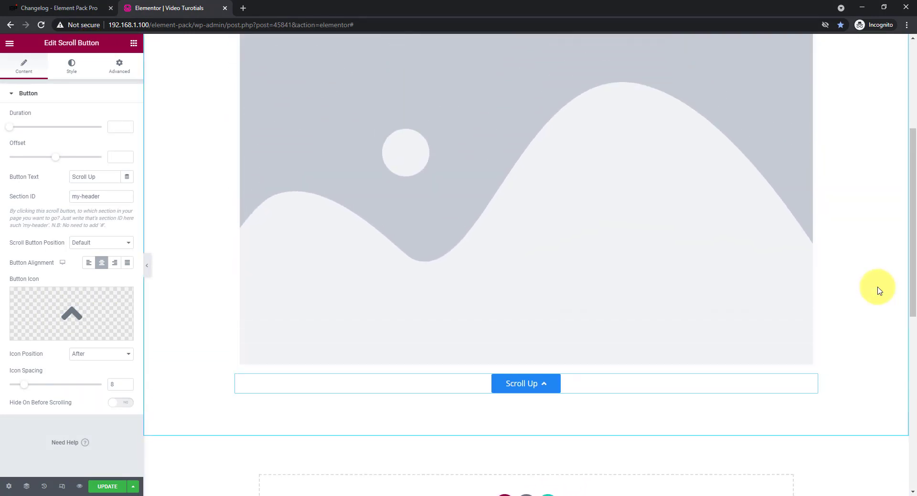
scroll(878, 290, "up", 4)
scroll(878, 290, "down", 2)
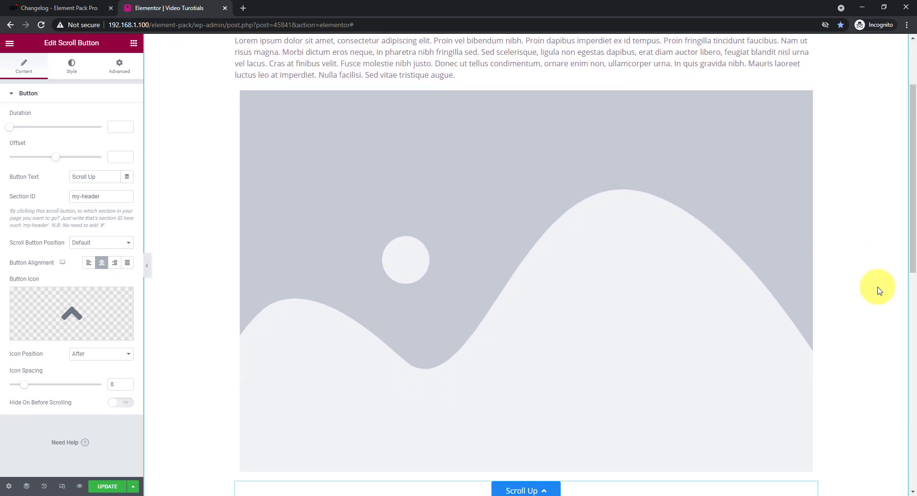
scroll(880, 290, "down", 2)
scroll(879, 291, "up", 1)
scroll(879, 290, "down", 1)
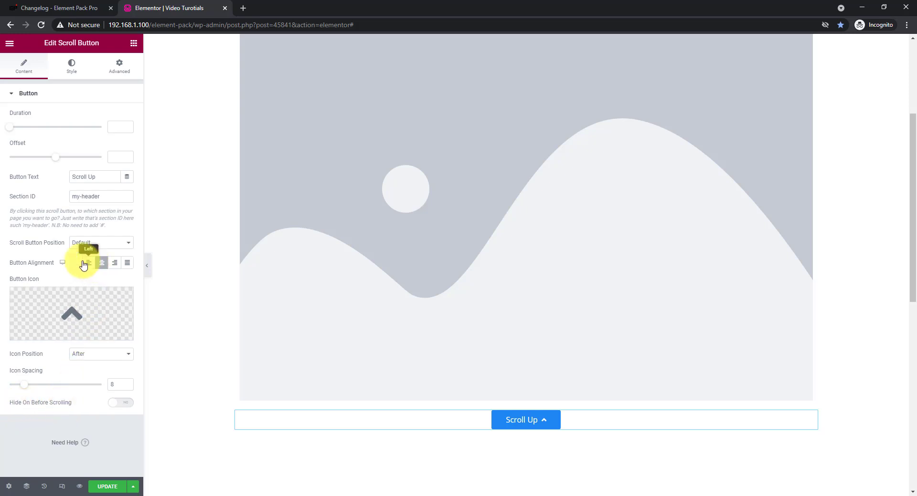
Set the Scroll Button Position to Bottom Left and enable Hide On Before Scrolling
left_click(109, 245)
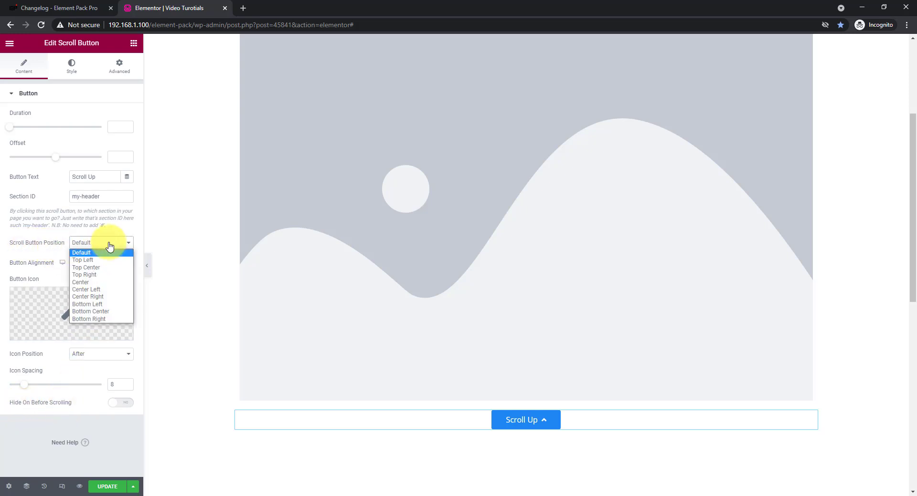
left_click(97, 305)
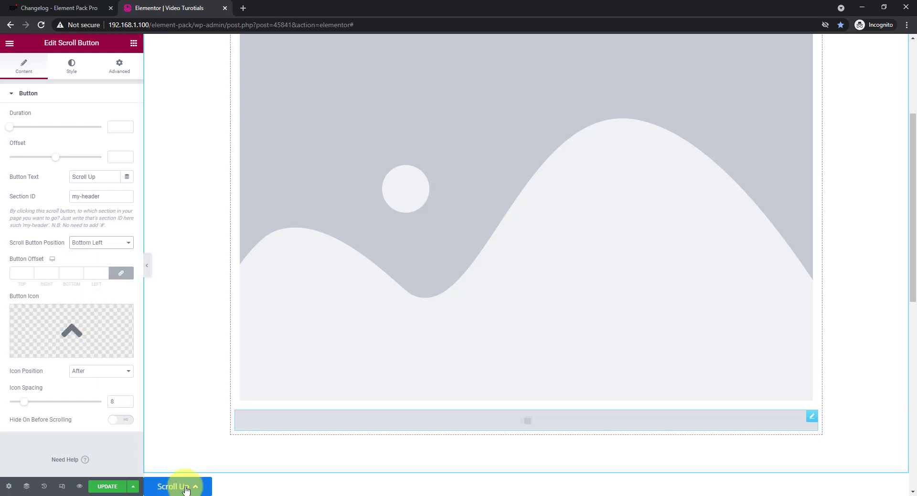
left_click(126, 420)
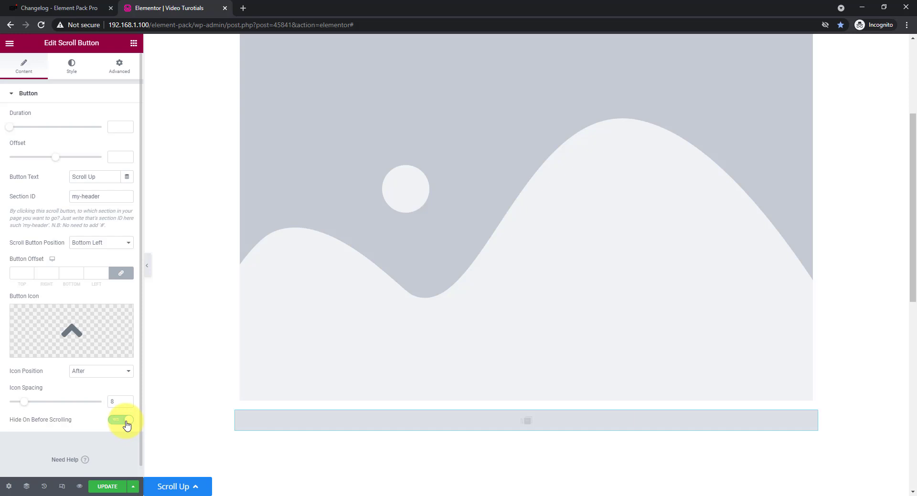
Check the Scroll Up button's visibility at the top of the page and while moving further down
scroll(633, 374, "up", 1)
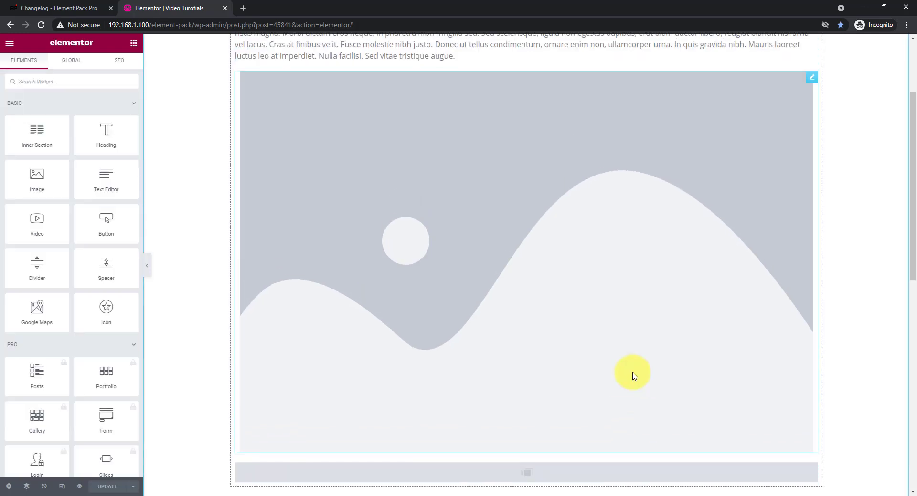
scroll(632, 374, "up", 1)
scroll(475, 429, "down", 4)
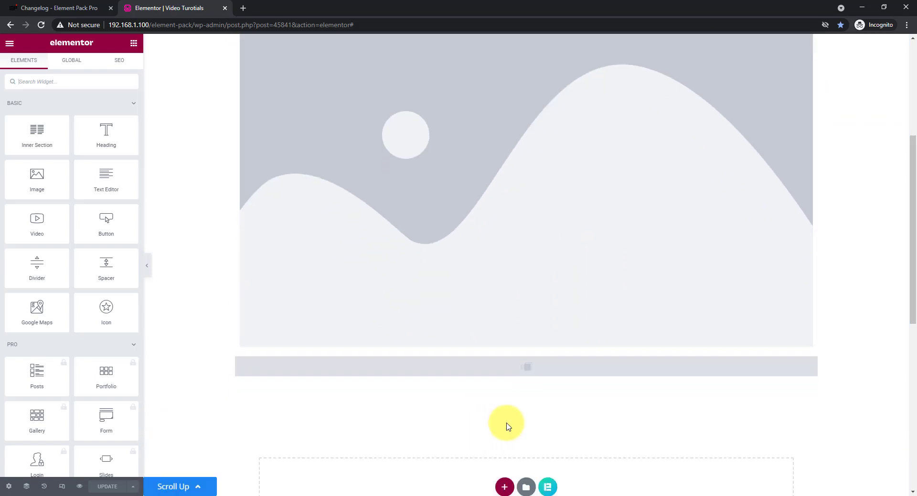
left_click(578, 372)
scroll(572, 384, "up", 2)
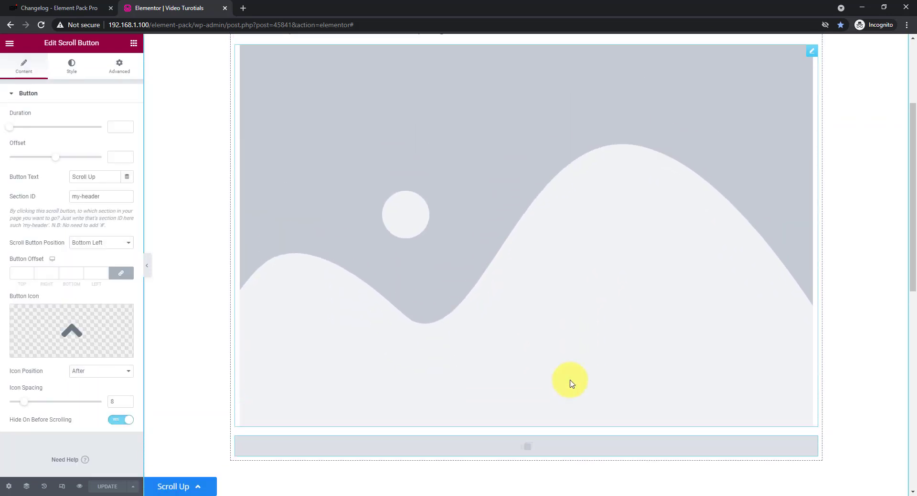
scroll(571, 383, "up", 3)
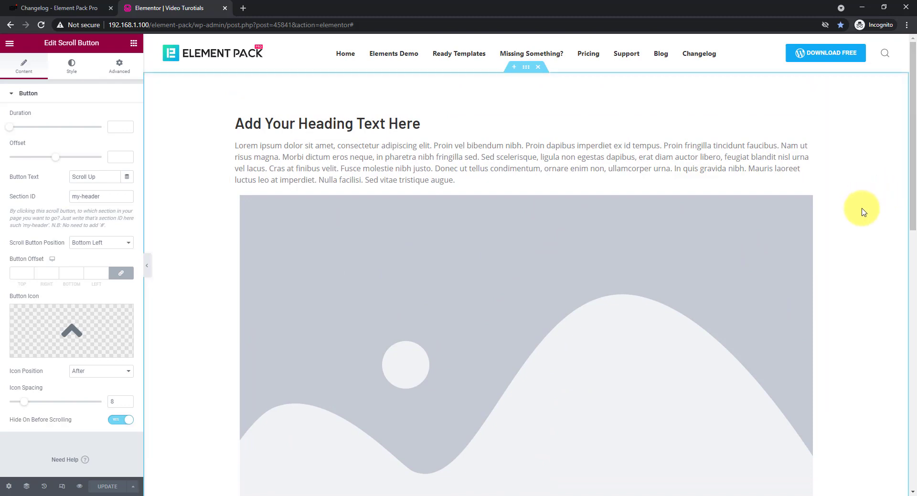
scroll(862, 213, "down", 5)
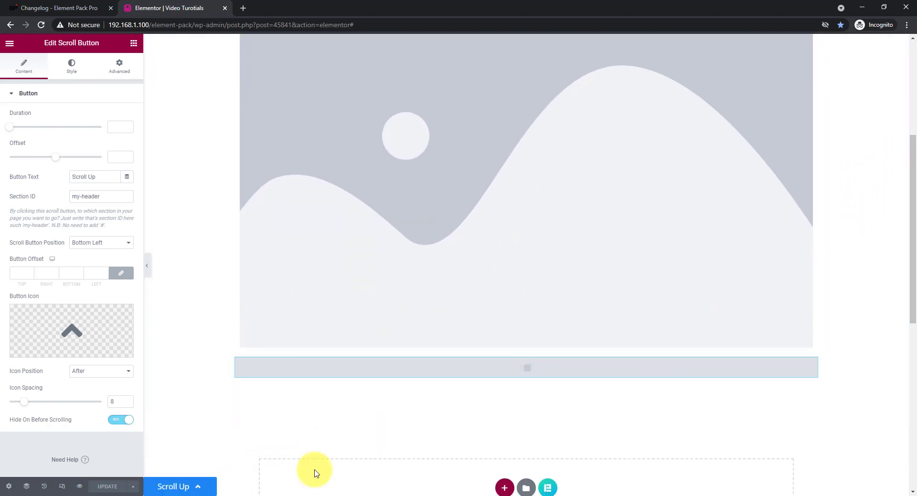
scroll(514, 415, "down", 2)
scroll(514, 415, "up", 5)
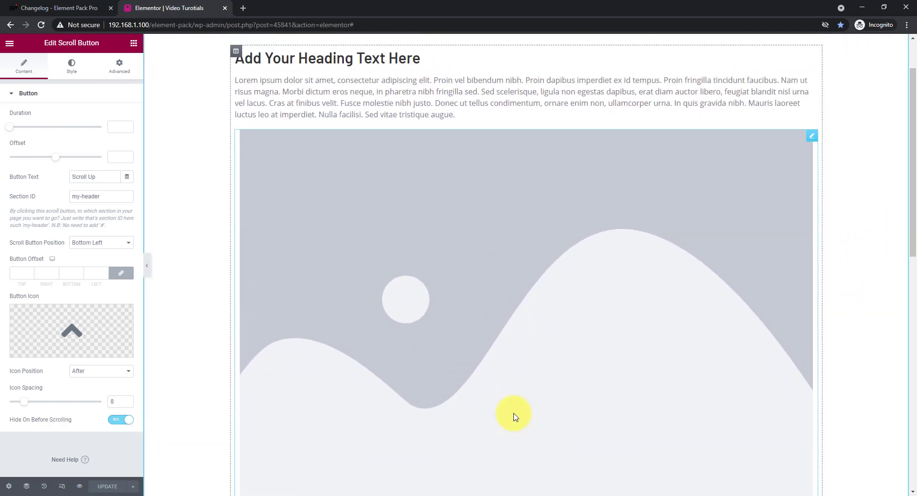
scroll(514, 416, "up", 2)
scroll(514, 417, "down", 5)
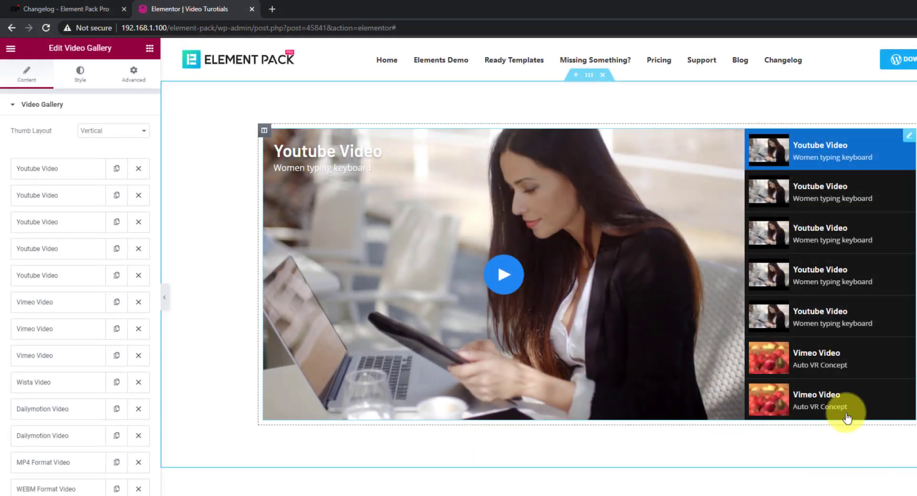
Browse the video gallery's playlist and enable Show Arrows Always in its additional settings
mouse_move(831, 409)
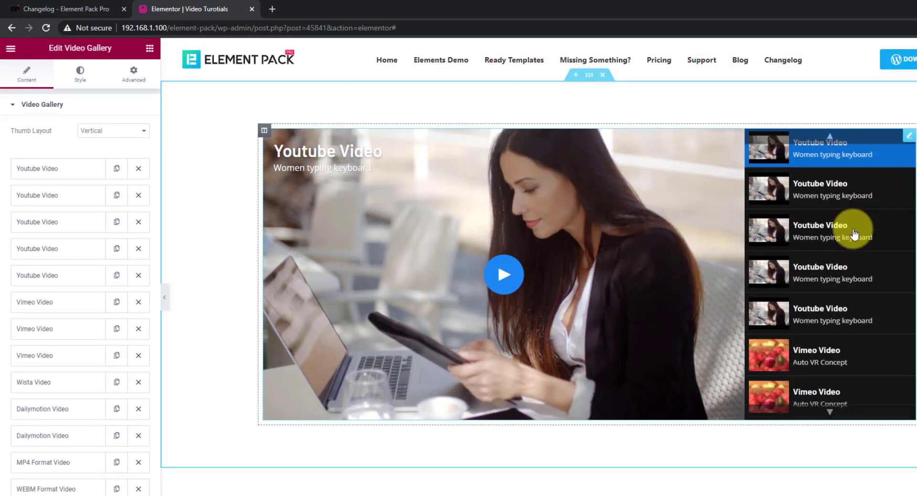
scroll(854, 234, "down", 3)
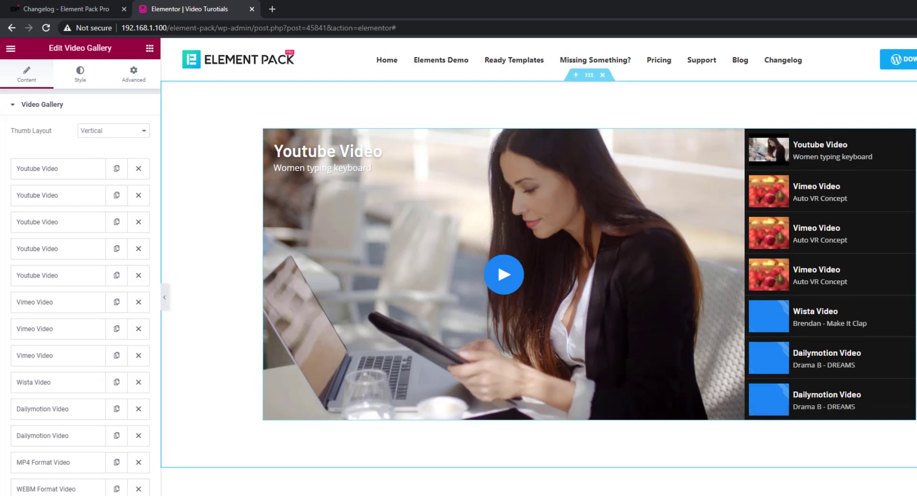
left_click(61, 112)
left_click(61, 185)
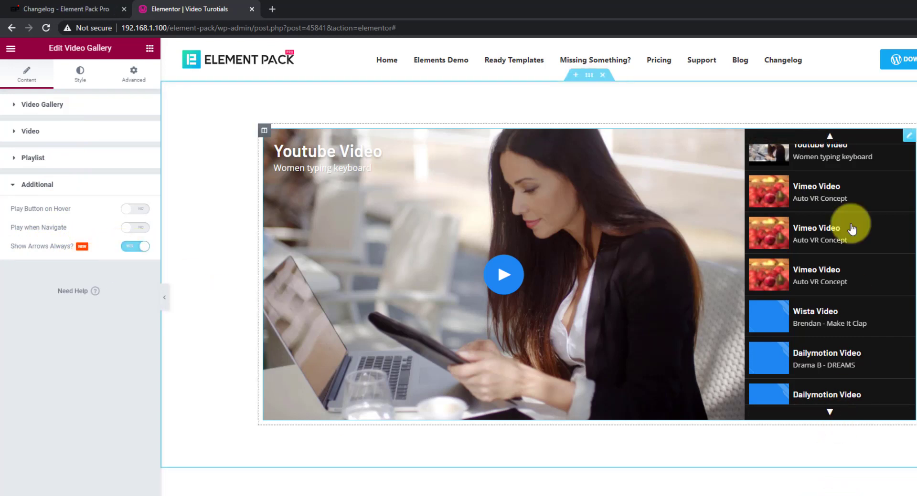
Check the playlist's navigation arrows while moving up and down through the video thumbnails
scroll(795, 248, "up", 3)
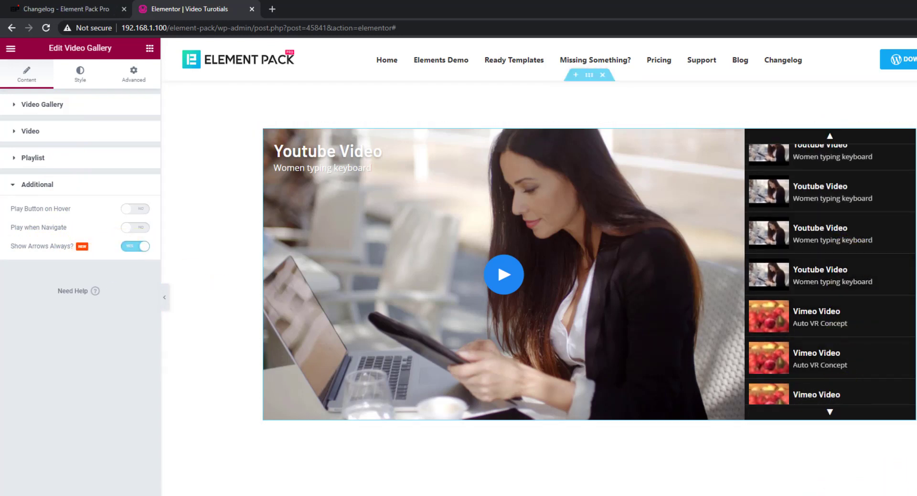
scroll(539, 239, "down", 1)
scroll(538, 239, "up", 1)
scroll(884, 351, "up", 2)
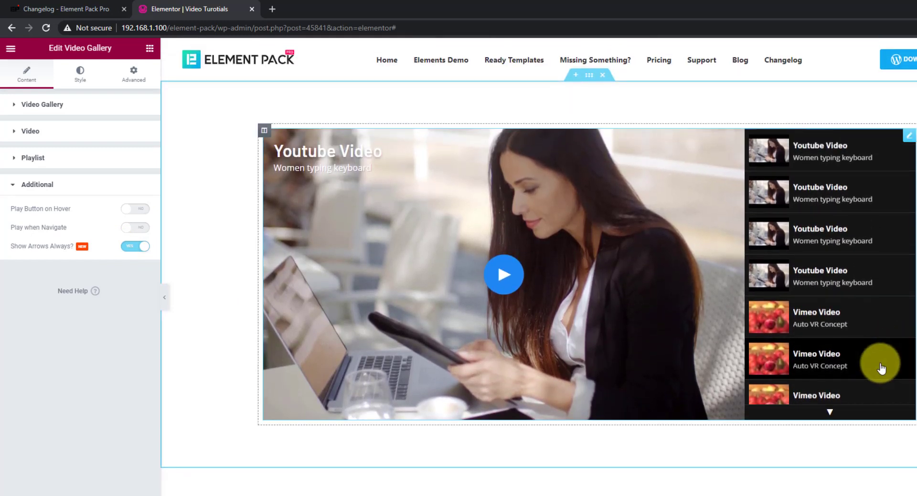
scroll(881, 369, "down", 3)
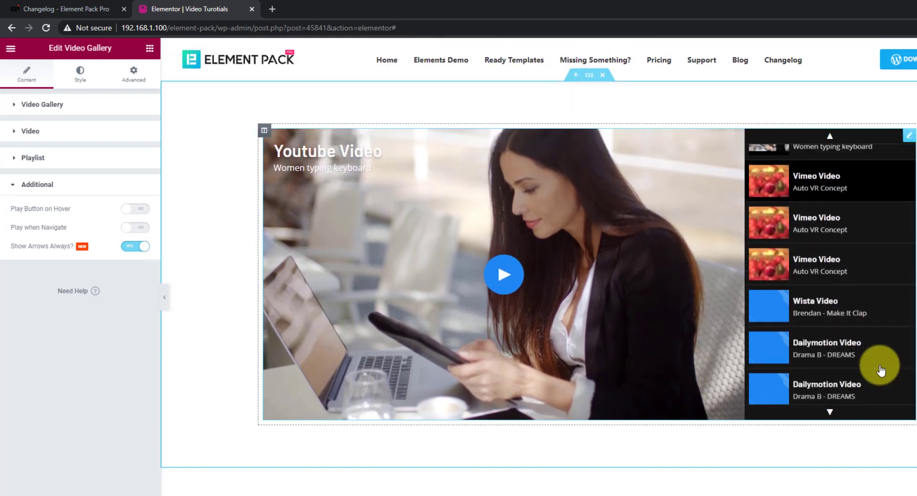
scroll(881, 370, "up", 2)
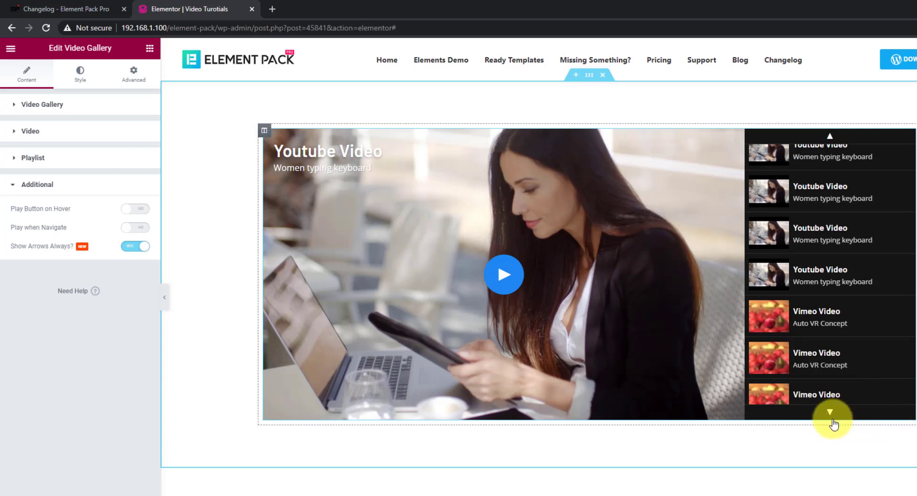